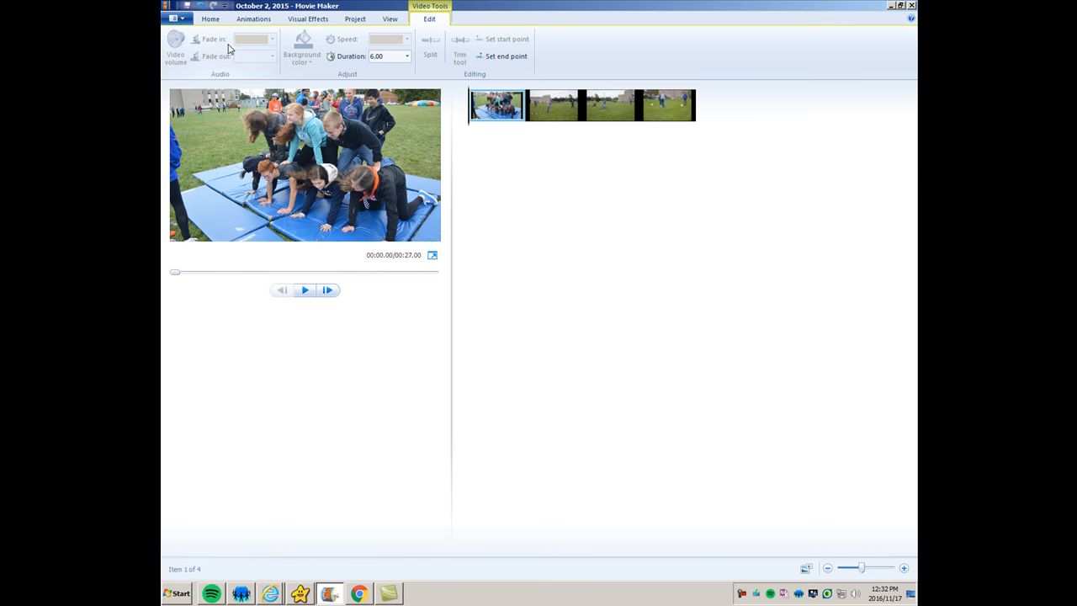
# Add the video clip 022.avi to the end of the project after the four photos
pyautogui.click(212, 19)
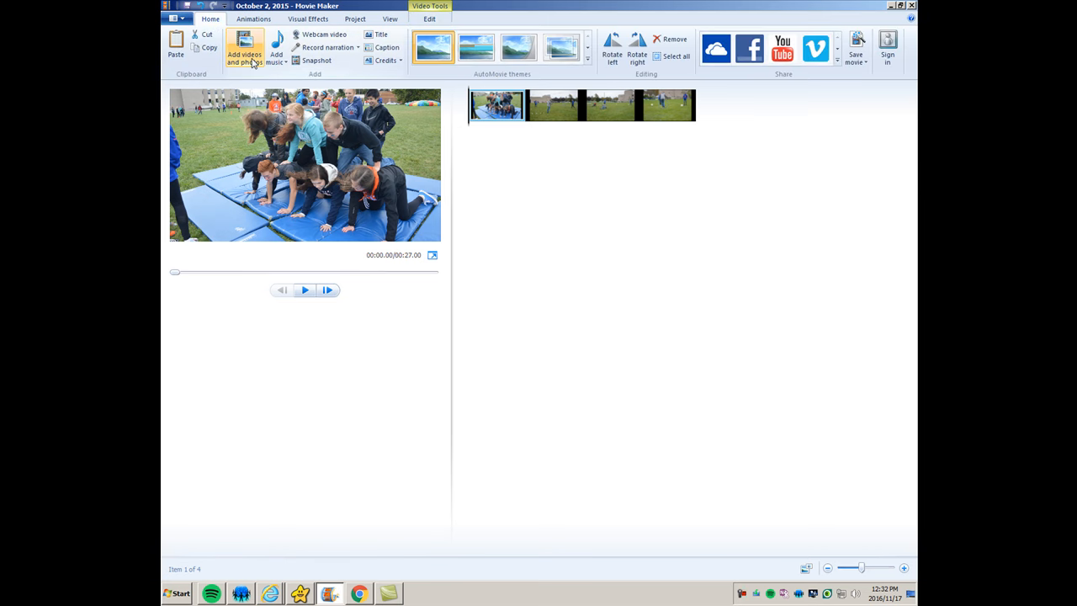
pyautogui.click(246, 58)
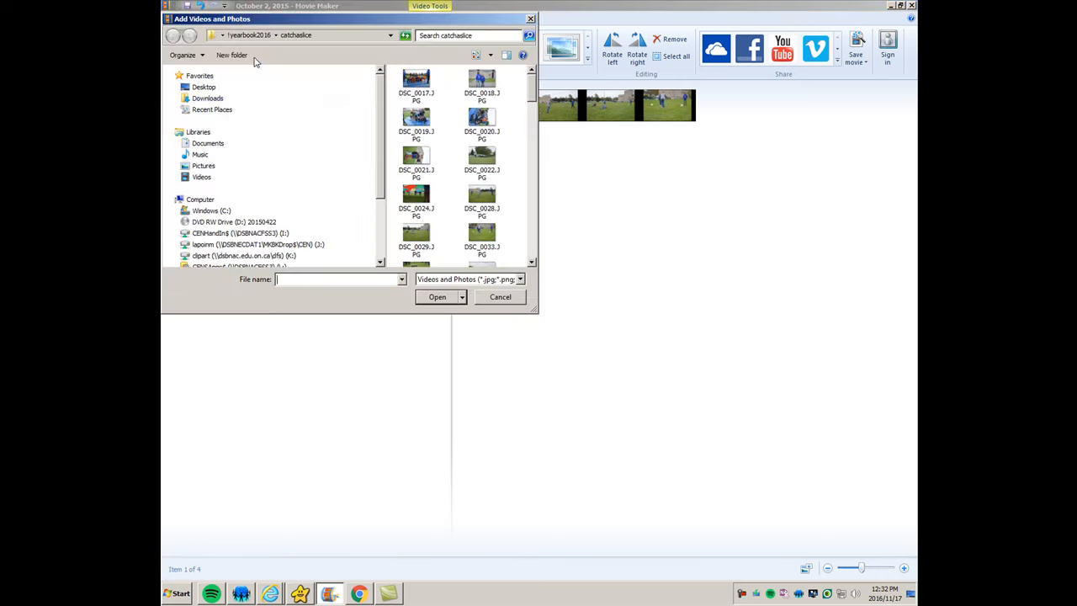
pyautogui.moveTo(381, 162); pyautogui.dragTo(376, 217)
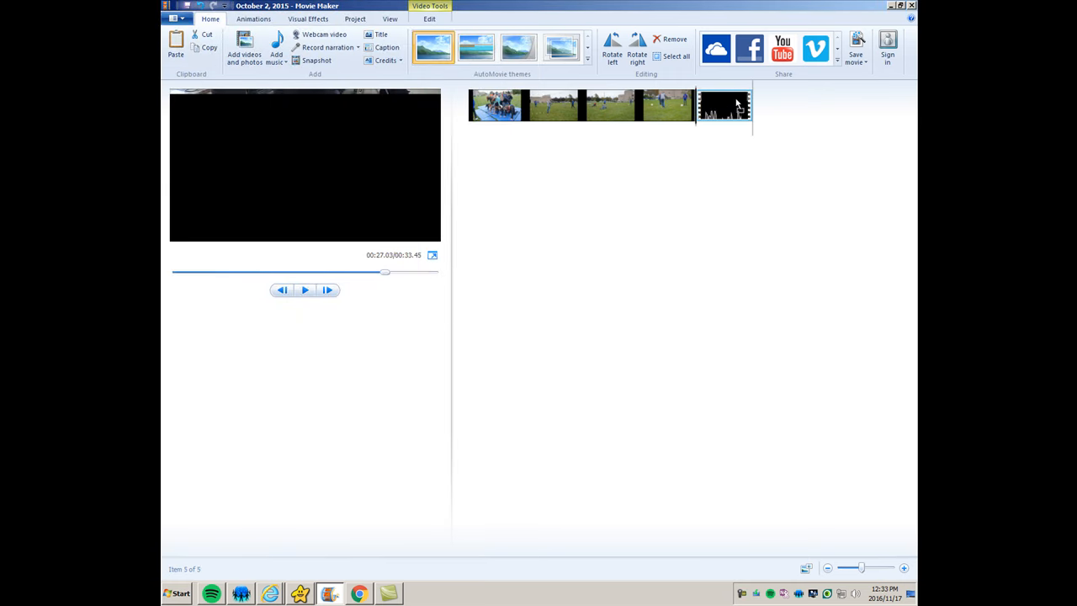
pyautogui.moveTo(729, 115)
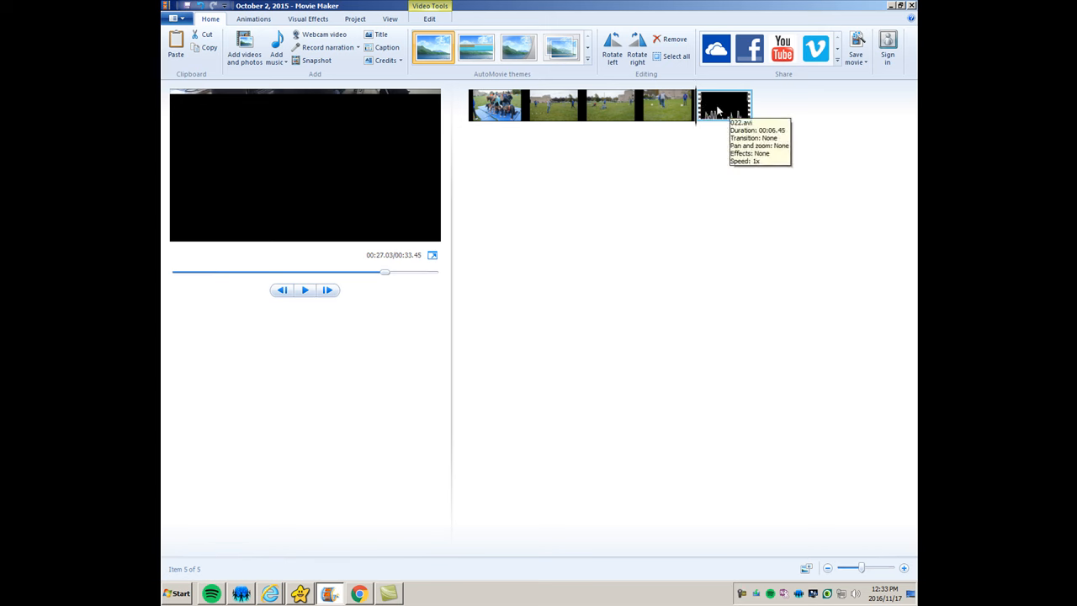
# Examine the Trim tool's start and end point settings for the 022.avi clip and leave it without trimming
pyautogui.doubleClick(719, 109)
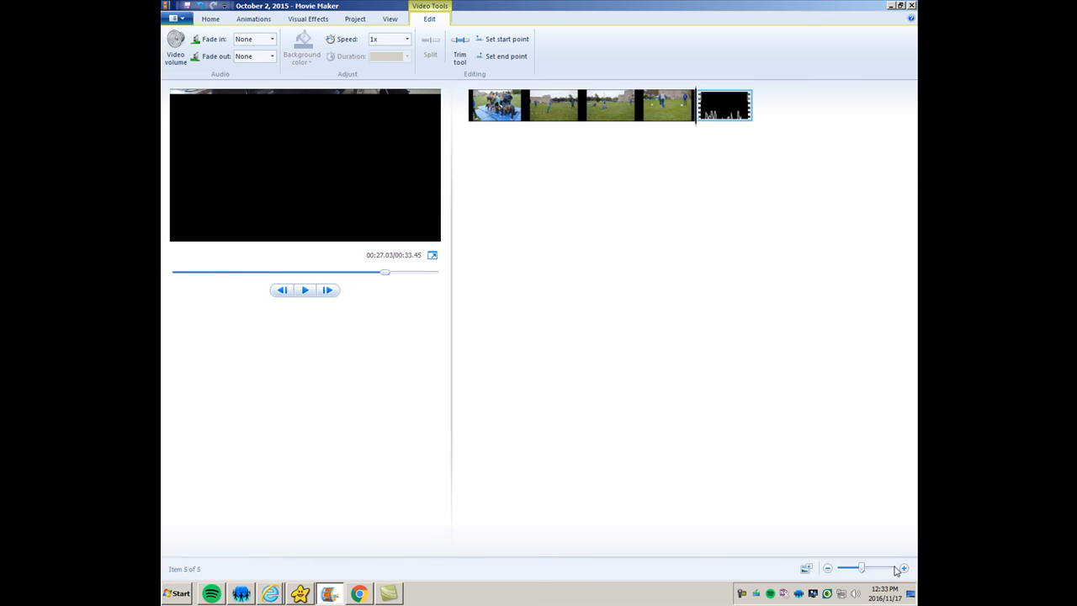
pyautogui.press('t')
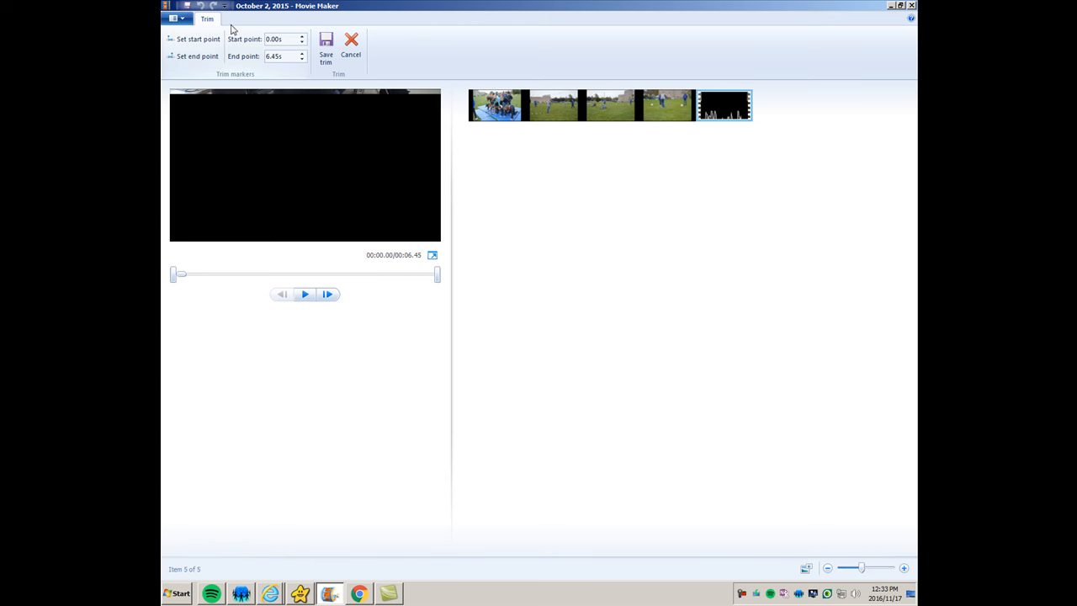
pyautogui.click(185, 21)
pyautogui.click(186, 21)
pyautogui.click(348, 42)
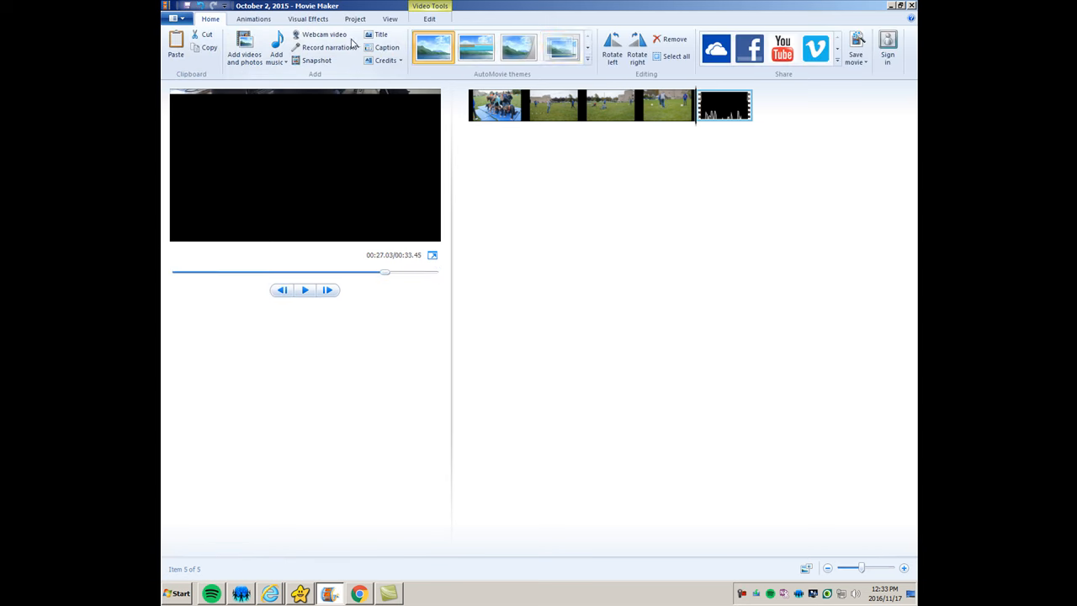
pyautogui.click(428, 21)
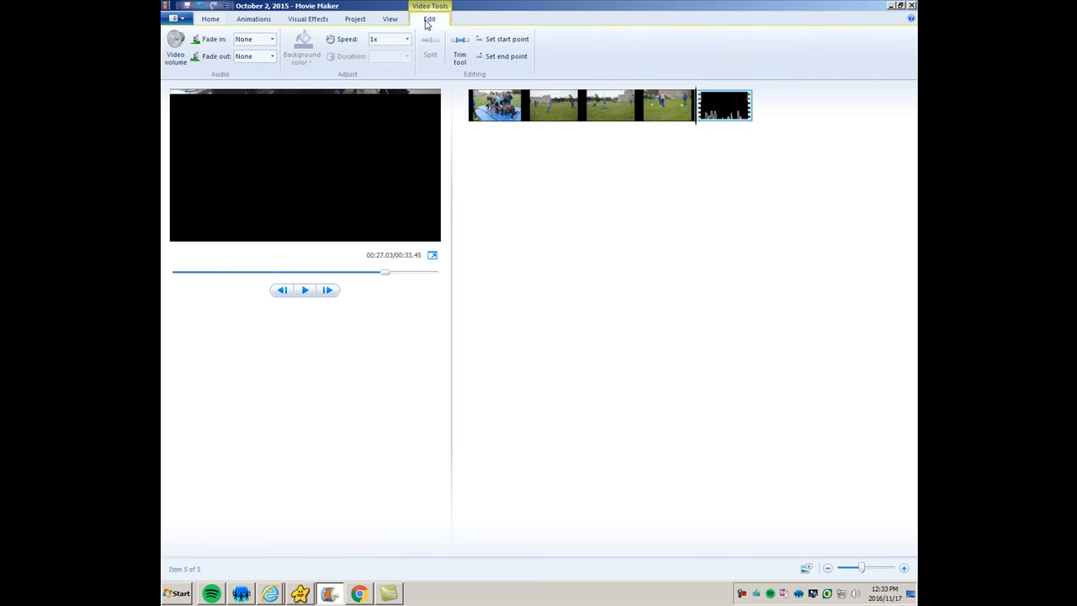
pyautogui.click(461, 55)
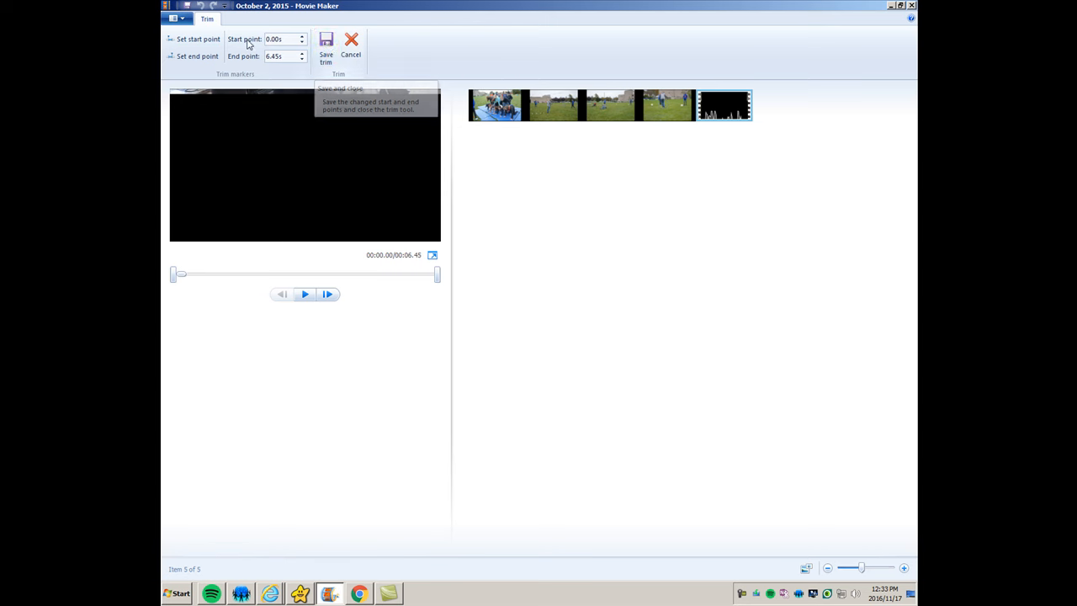
pyautogui.click(351, 42)
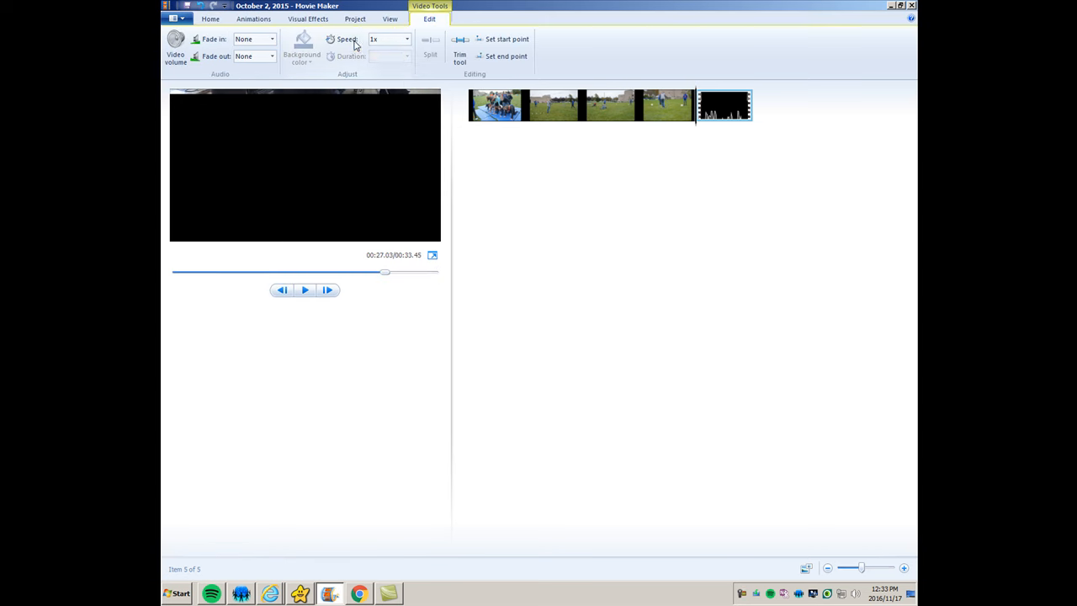
# Add the music file Podington_Bear_-_Am-Trans.mp3 from the computer to the project and open its music options
pyautogui.click(212, 21)
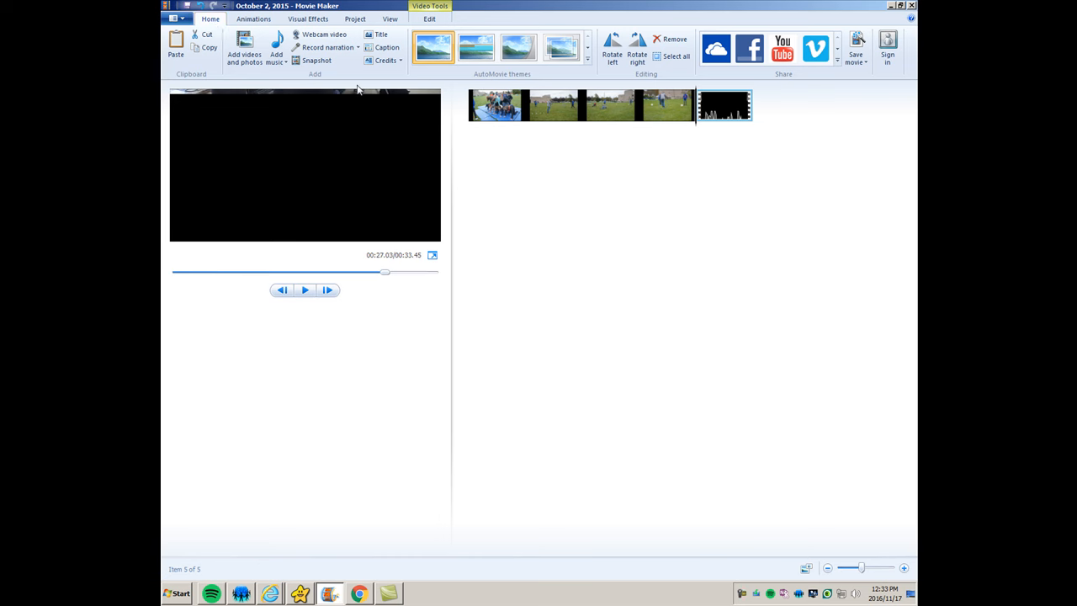
pyautogui.click(286, 64)
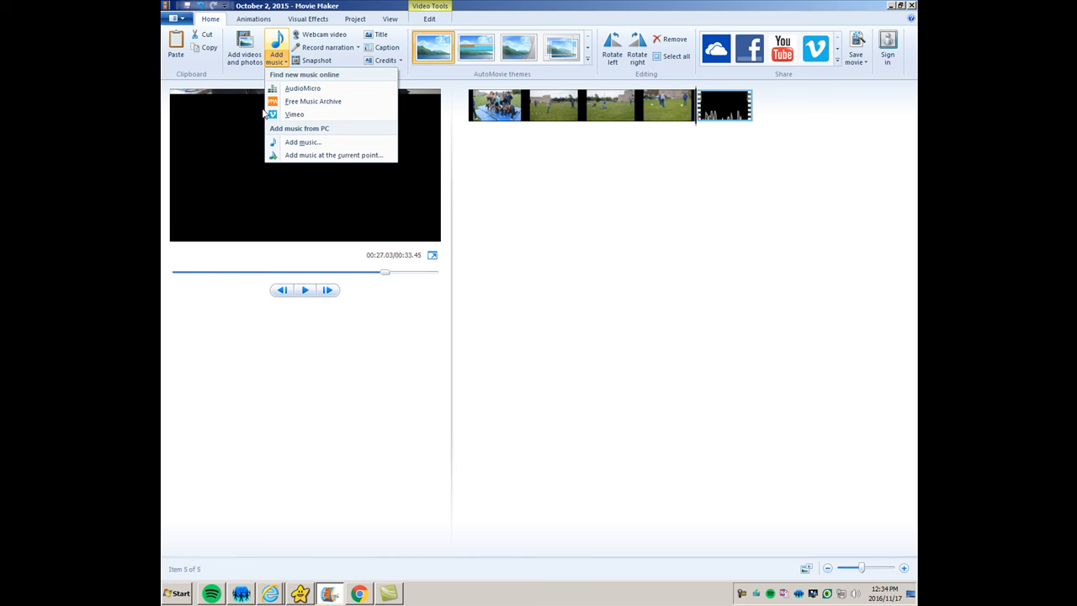
pyautogui.click(284, 148)
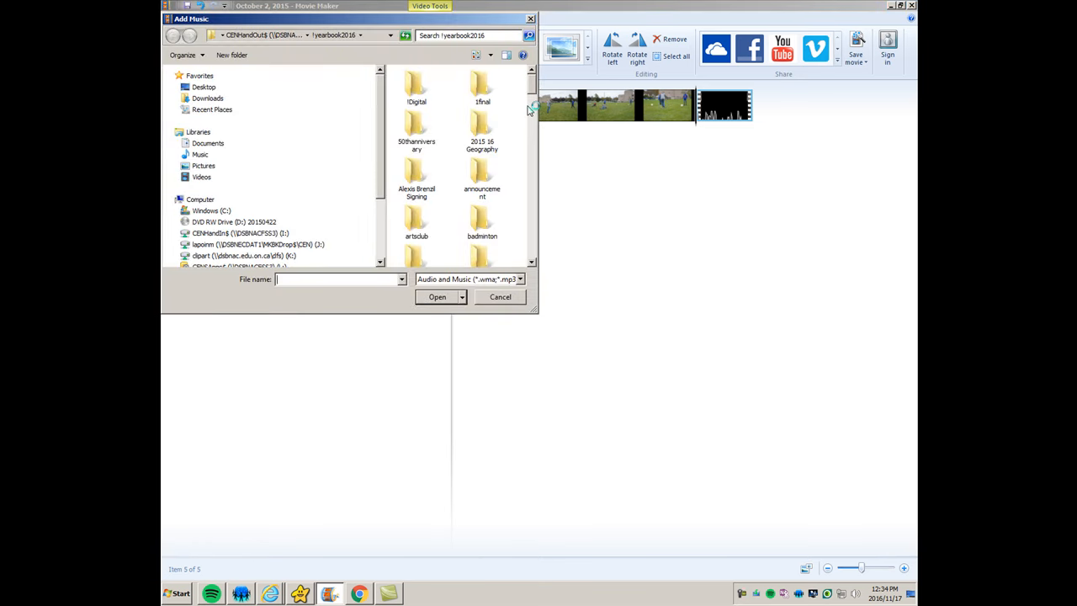
pyautogui.moveTo(532, 89); pyautogui.dragTo(531, 252)
pyautogui.click(417, 240)
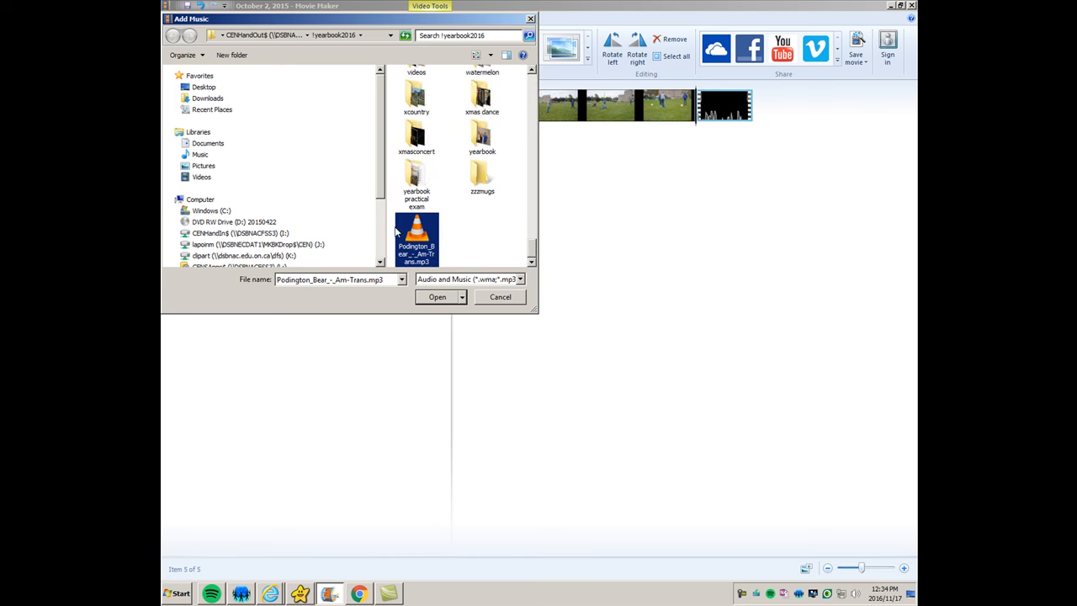
pyautogui.click(434, 300)
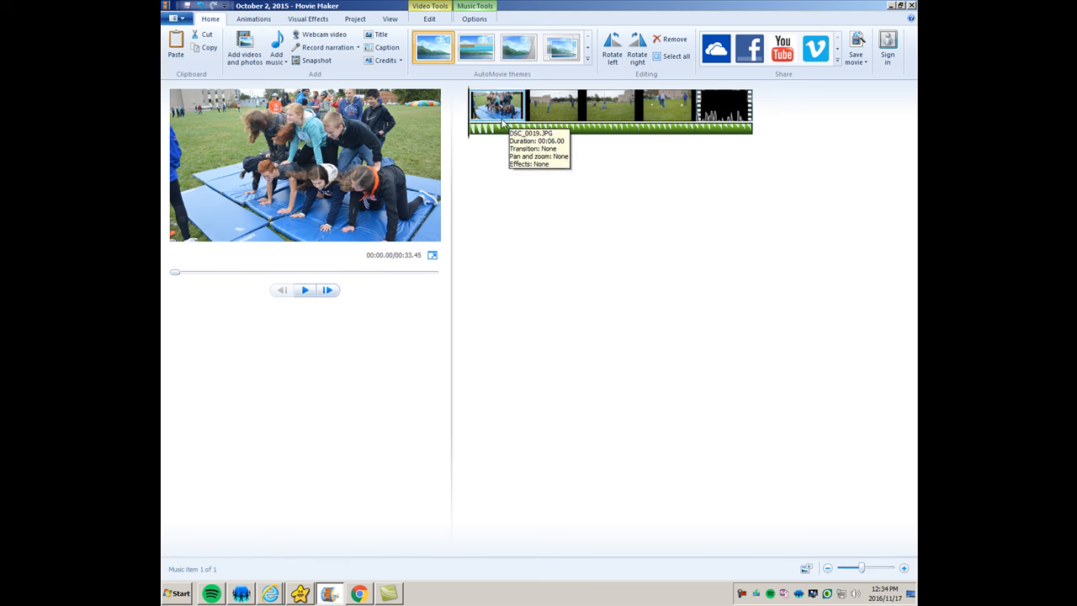
pyautogui.click(473, 22)
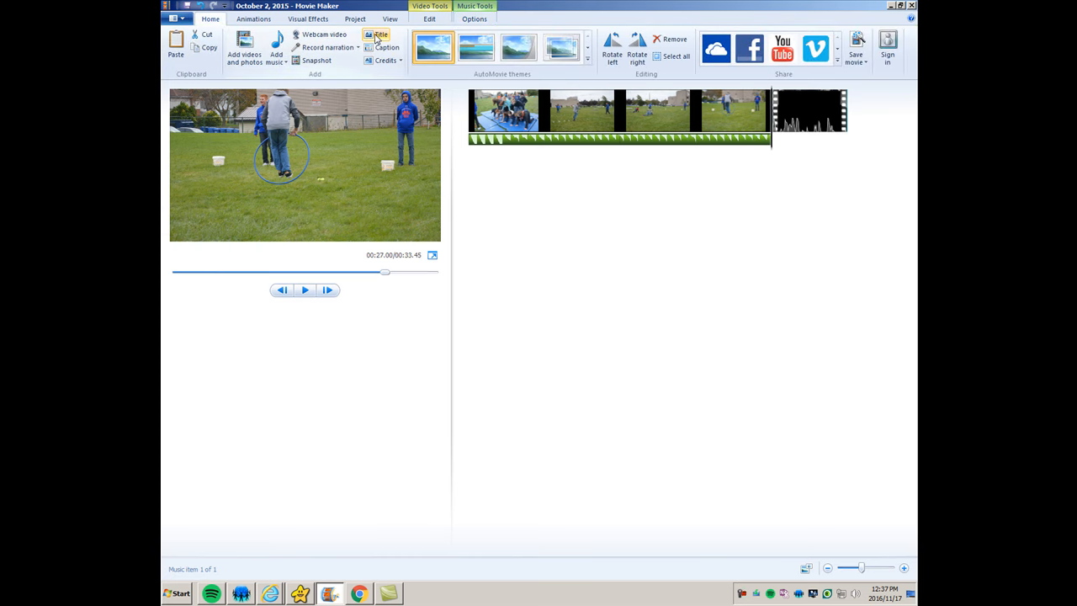
# Add a title screen at the start of the movie reading "Catch a Slice" instead of the default date text
pyautogui.click(377, 35)
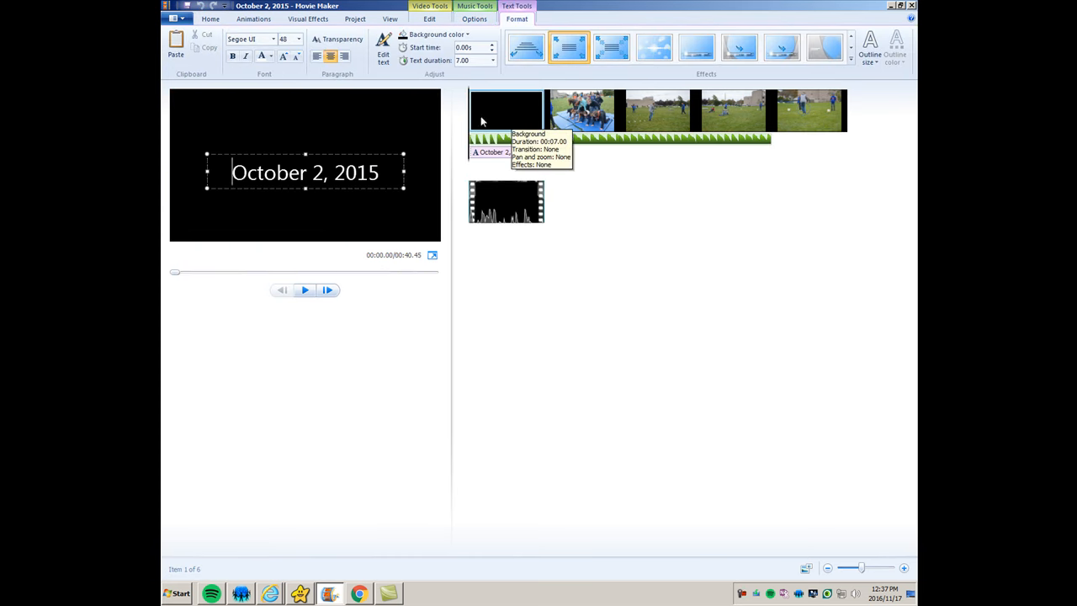
pyautogui.write('Cat')
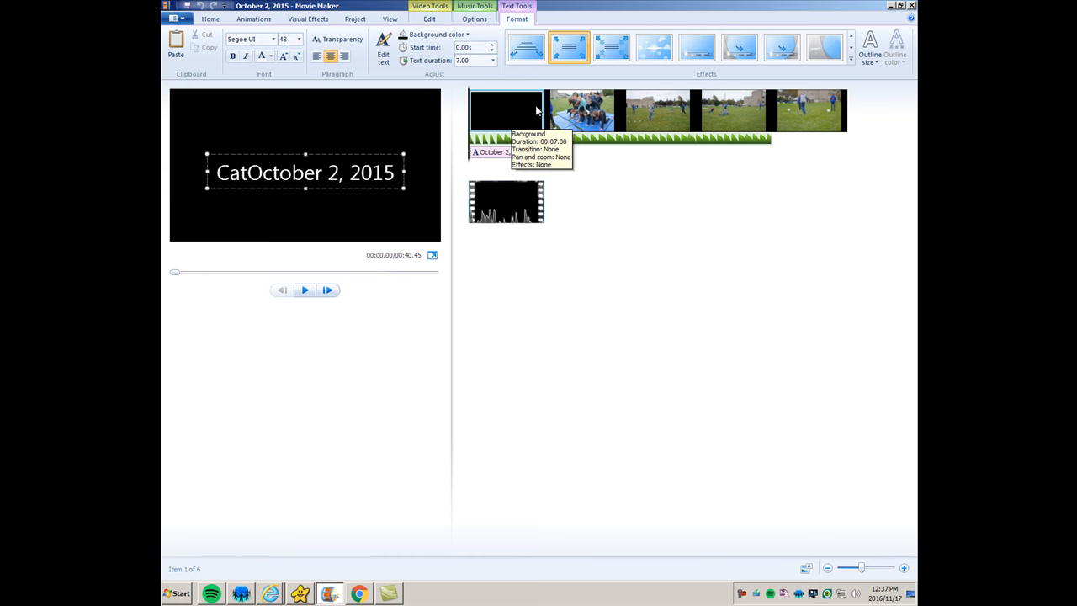
pyautogui.write('ch a Sl')
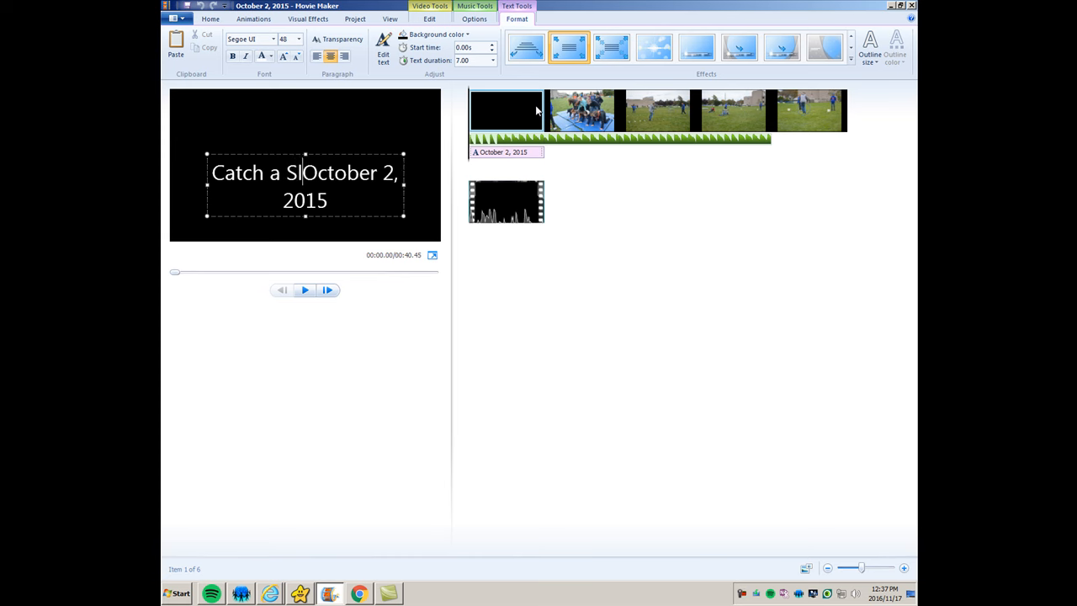
pyautogui.write('ice')
pyautogui.press('Delete')
pyautogui.press('Delete')
pyautogui.press('Delete')
pyautogui.press('Delete')
pyautogui.press('Delete')
pyautogui.press('Delete')
pyautogui.press('Delete')
pyautogui.press('Delete')
pyautogui.press('Delete')
pyautogui.press('Delete')
pyautogui.press('Delete')
pyautogui.press('Delete')
pyautogui.press('Delete')
pyautogui.press('Delete')
pyautogui.press('Delete')
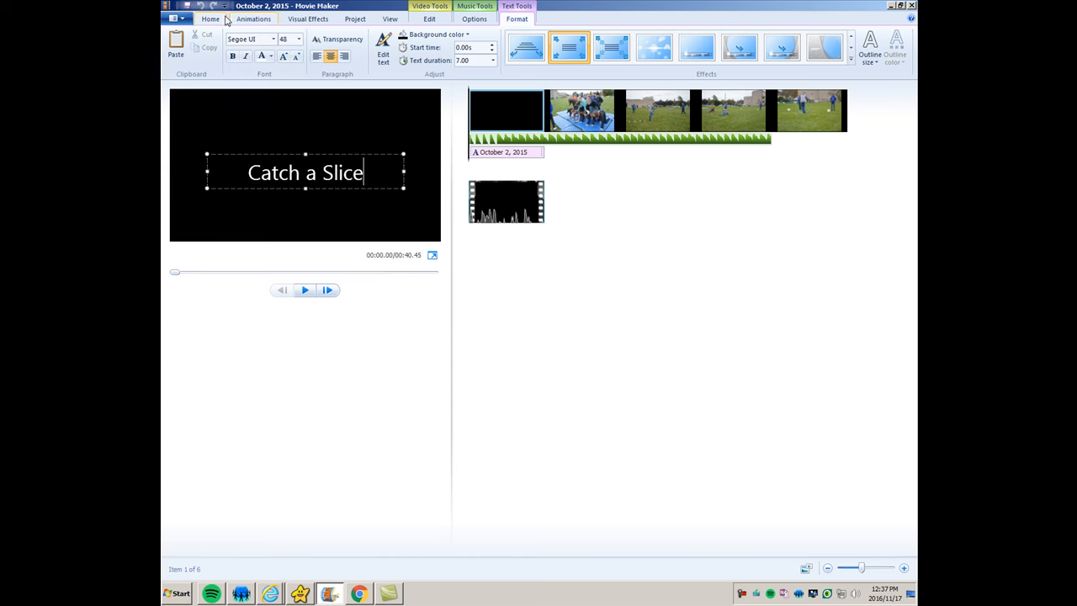
pyautogui.click(489, 109)
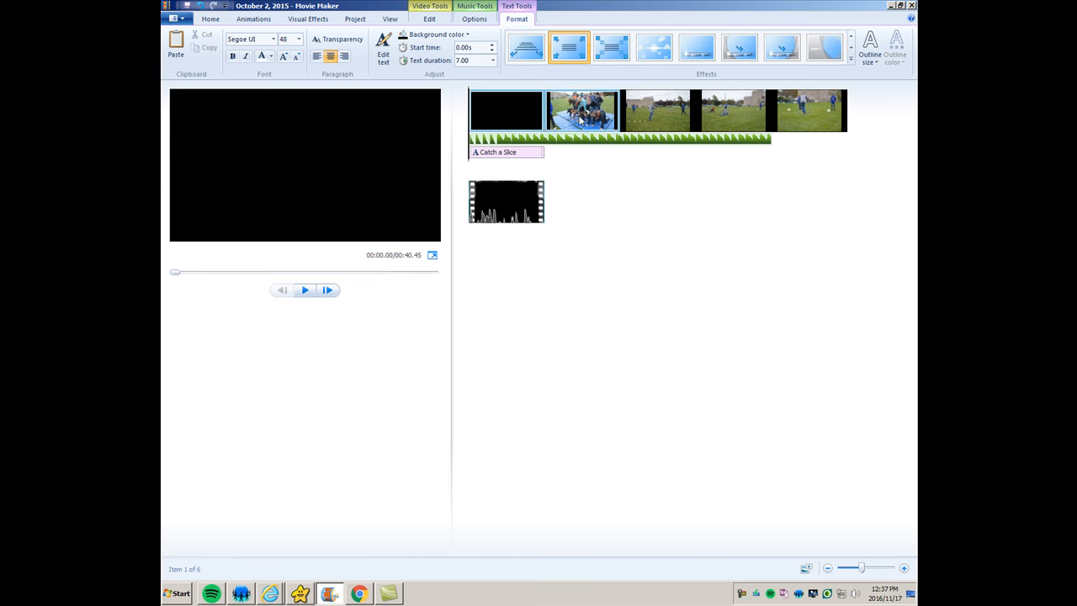
# Add the caption "This is Hard" to the human pyramid photo
pyautogui.click(210, 20)
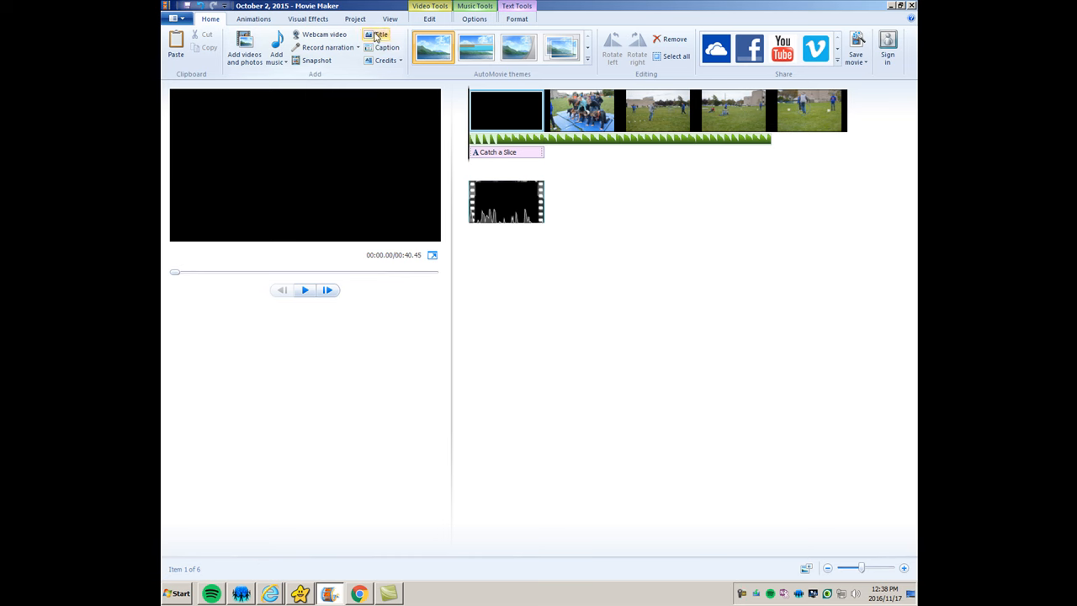
pyautogui.click(580, 110)
pyautogui.click(376, 35)
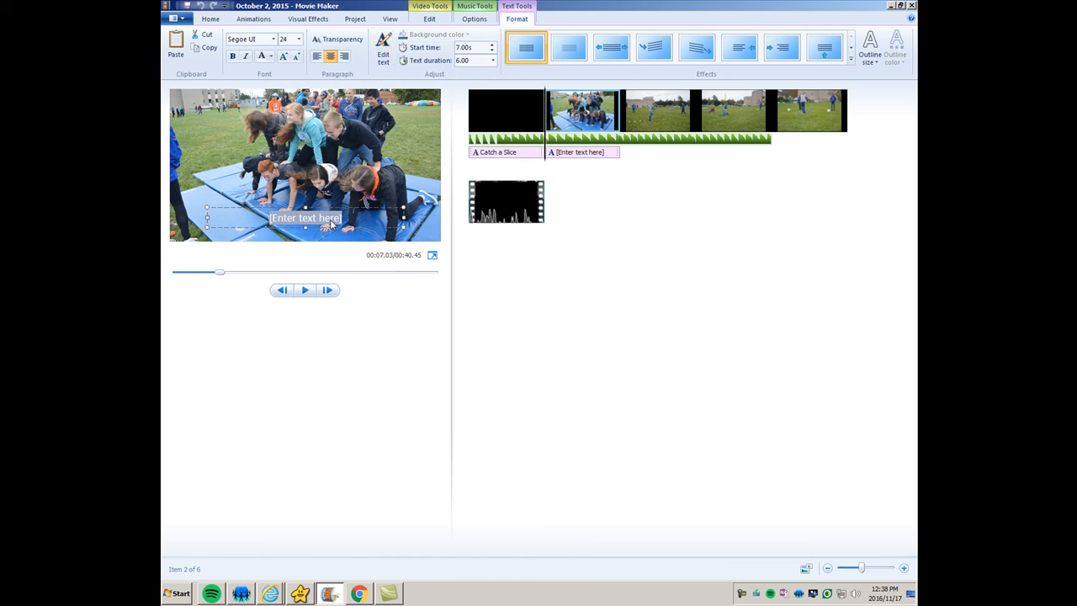
pyautogui.write('This is Hard')
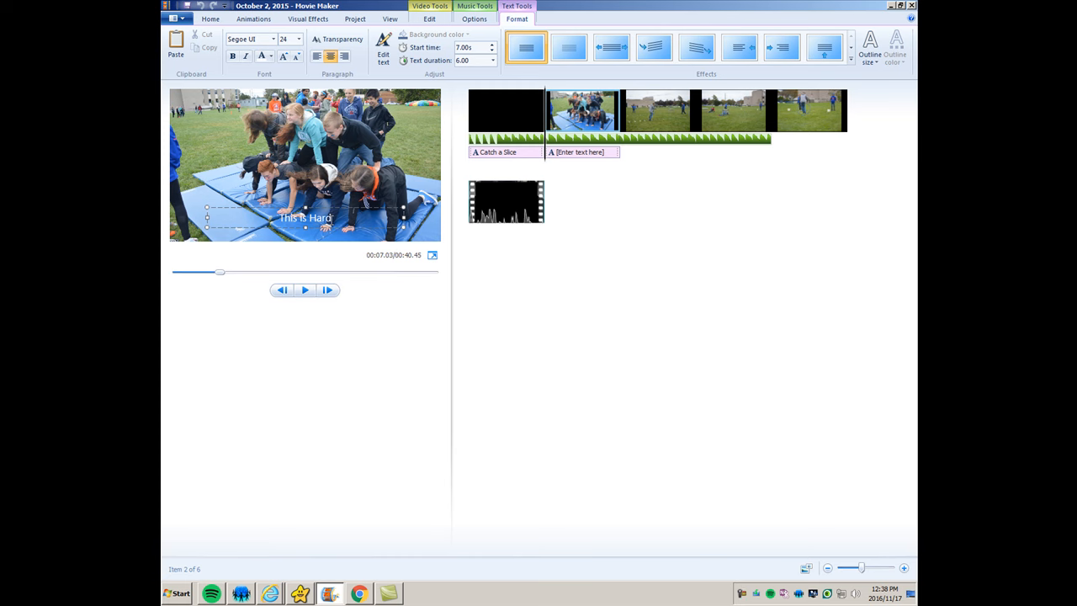
pyautogui.click(648, 136)
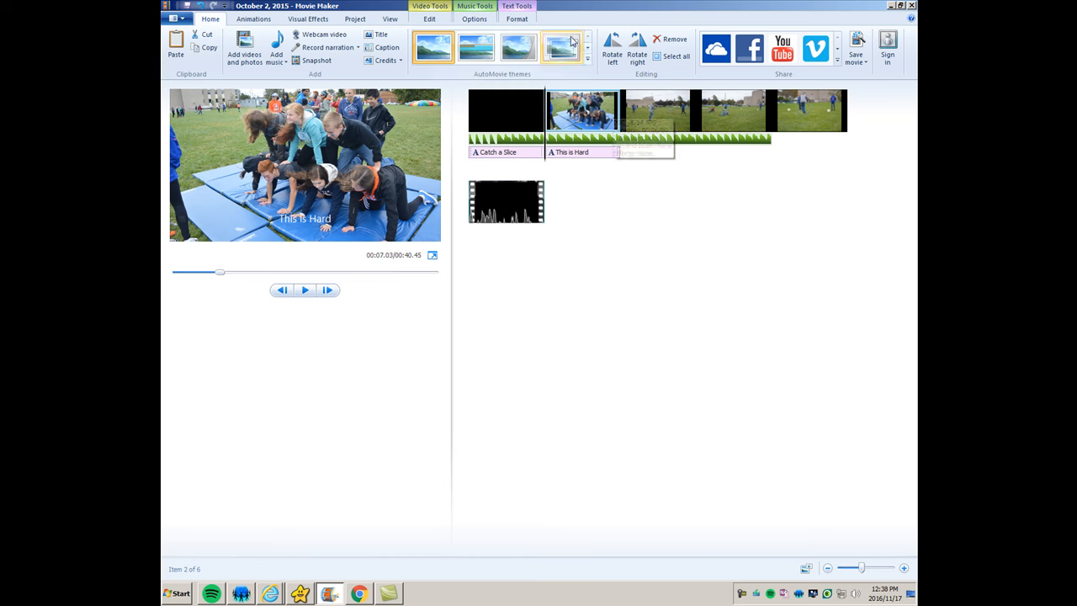
# Examine the available settings for saving the movie for displays, computers, phones and tablets
pyautogui.click(255, 20)
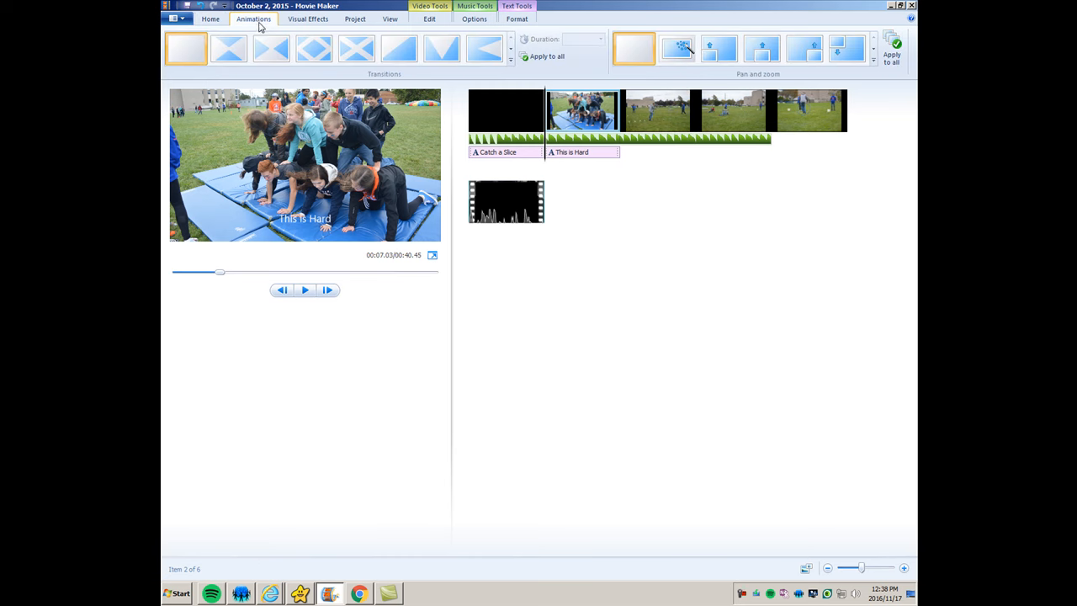
pyautogui.click(209, 21)
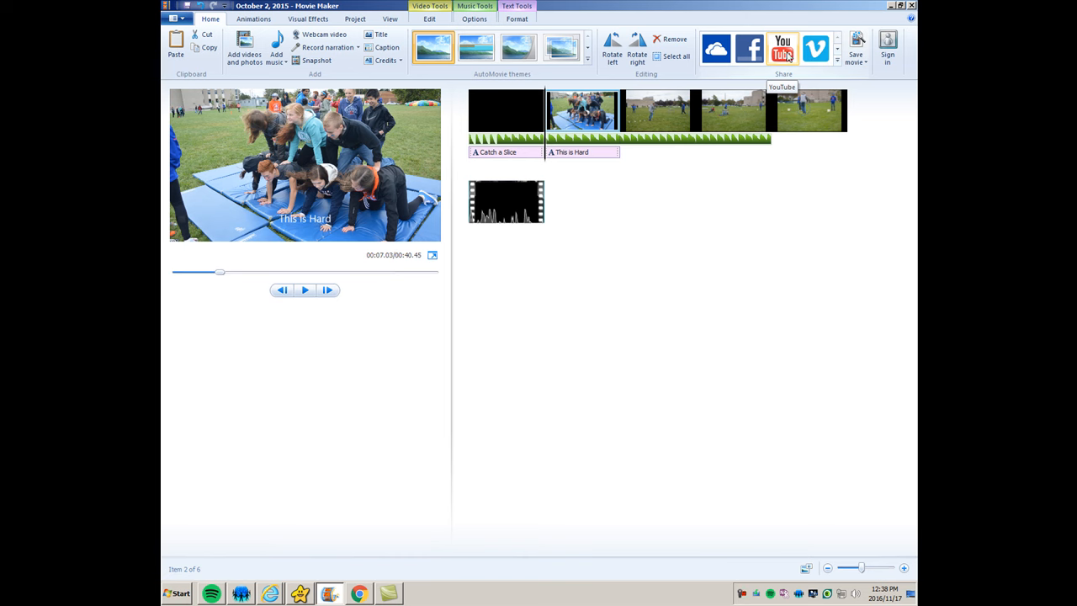
pyautogui.click(860, 62)
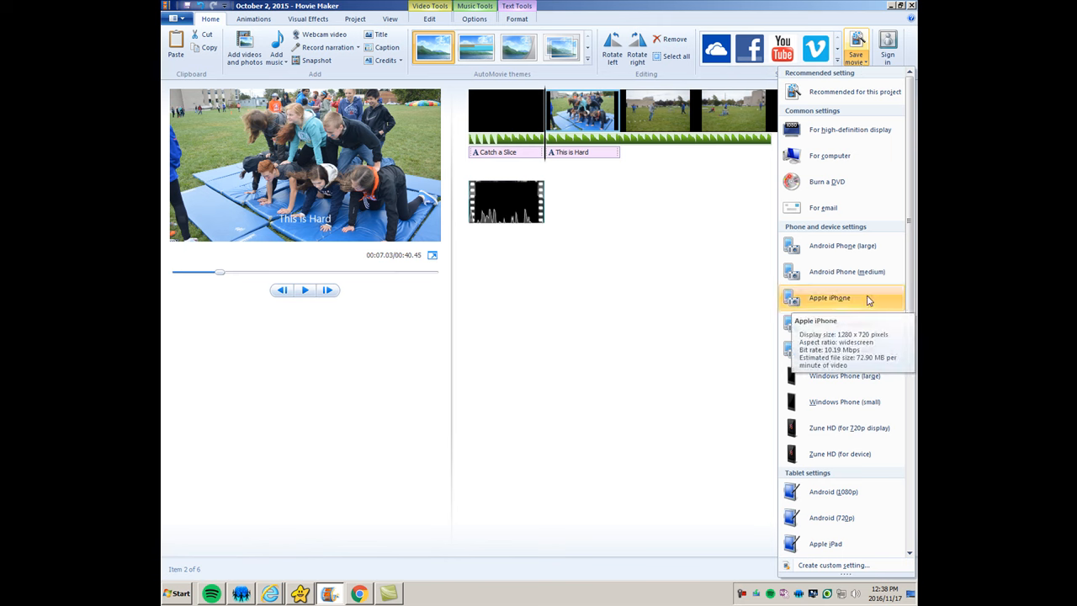
pyautogui.moveTo(909, 274); pyautogui.dragTo(889, 243)
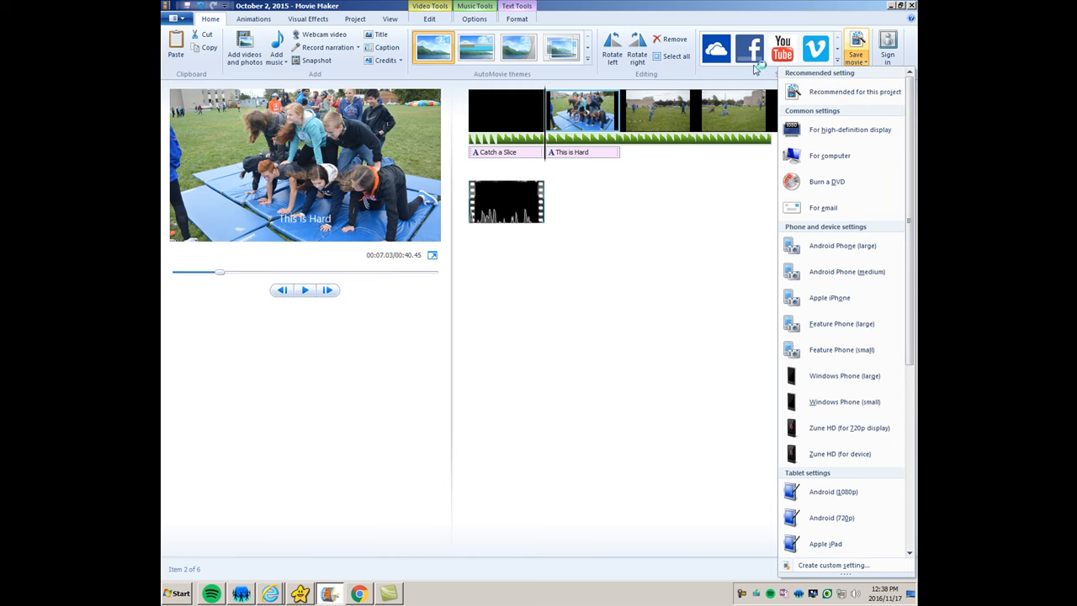
# Try the Diagonal - cross out and Diagonal - box out transitions on the human pyramid photo
pyautogui.click(255, 19)
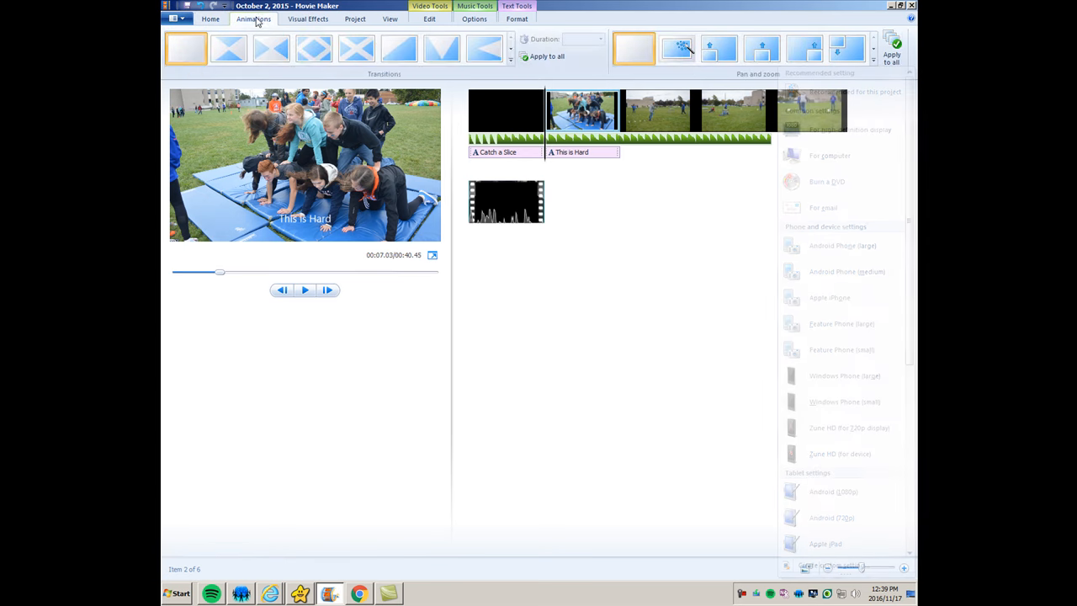
pyautogui.click(368, 62)
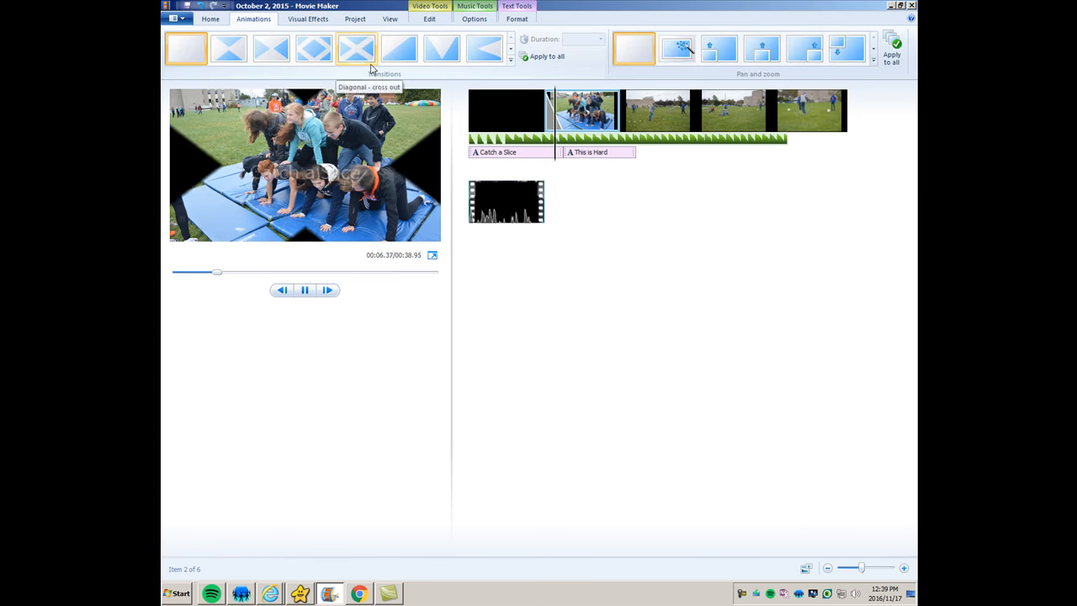
pyautogui.hotkey('ctrl', 'z')
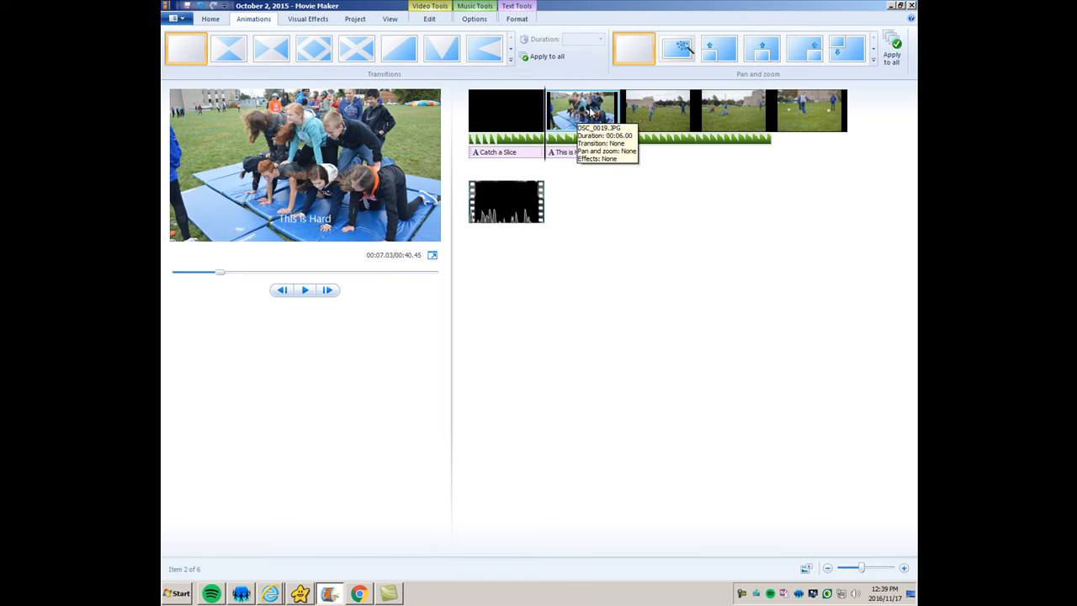
pyautogui.click(327, 46)
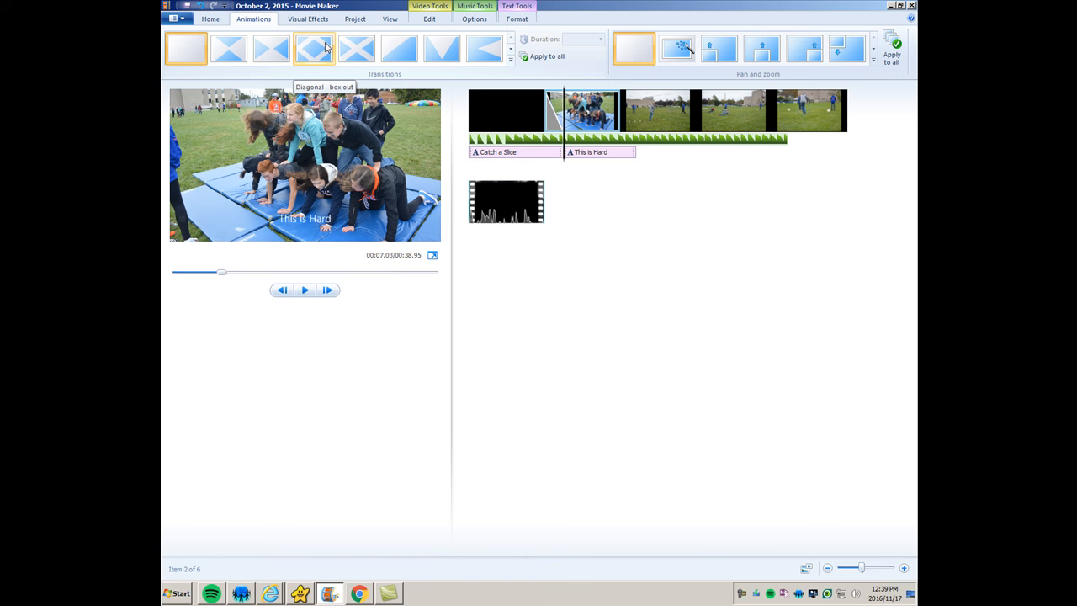
pyautogui.hotkey('ctrl', 'z')
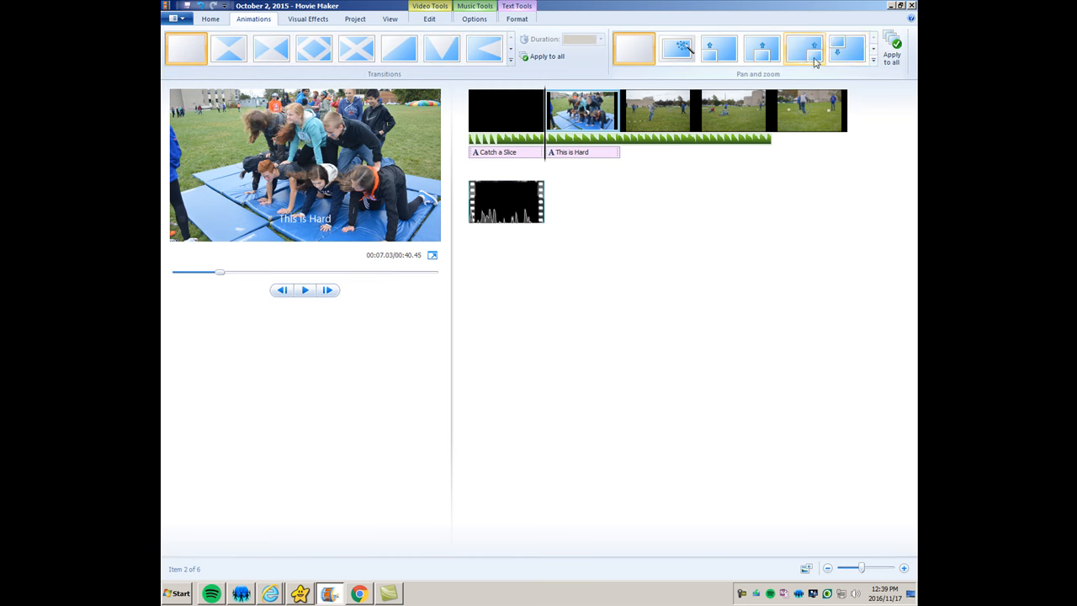
pyautogui.click(293, 19)
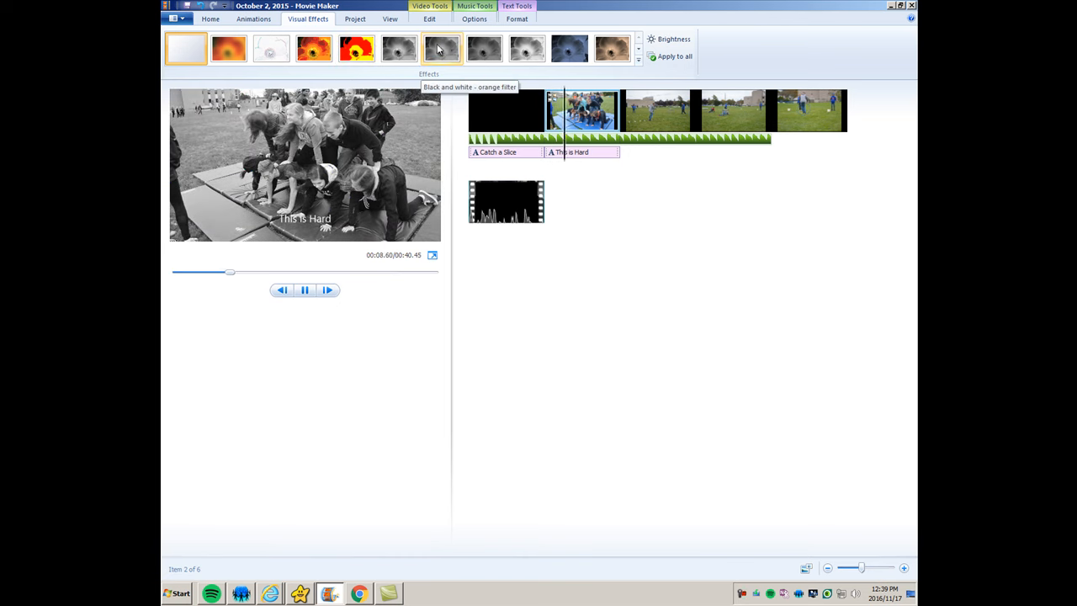
pyautogui.click(345, 22)
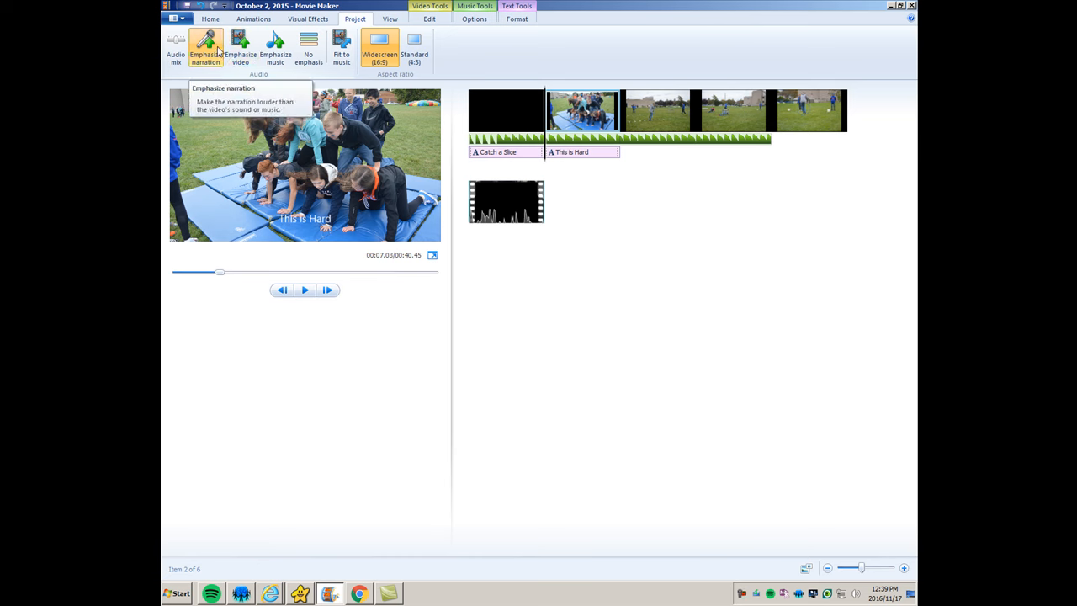
pyautogui.click(392, 20)
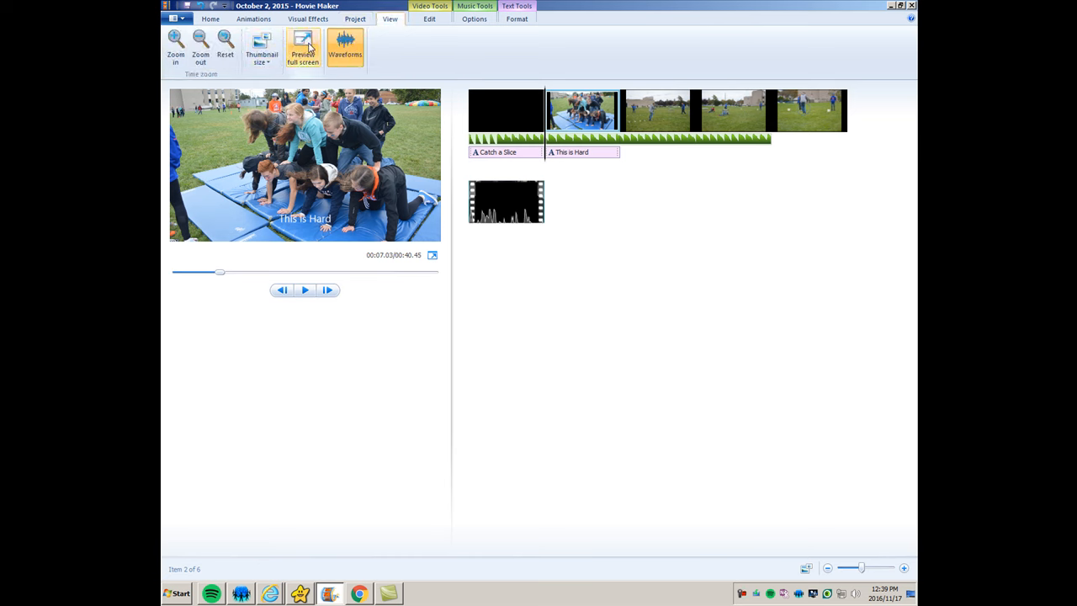